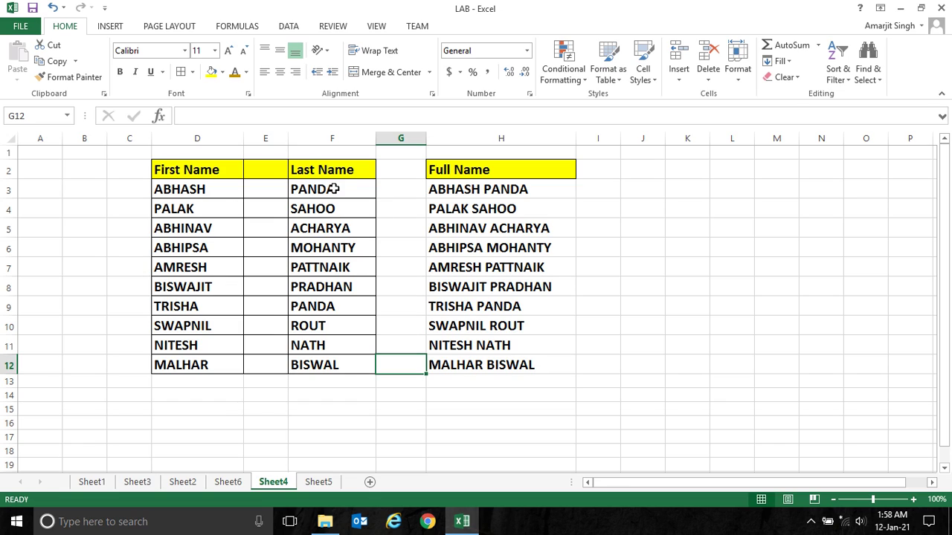
# - Review the CONCATENATE formula in H3 on the current sheet
pyautogui.click(466, 189)
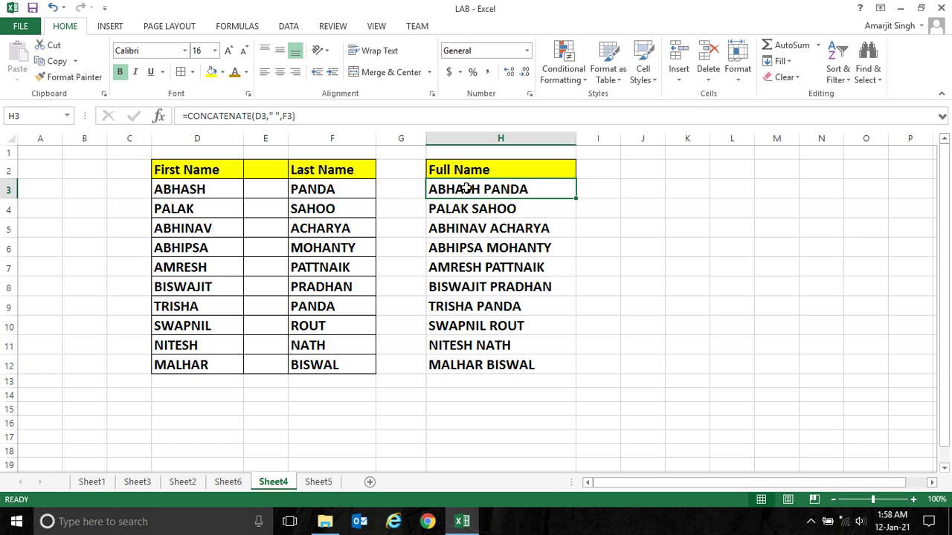
pyautogui.moveTo(345, 120); pyautogui.dragTo(180, 110)
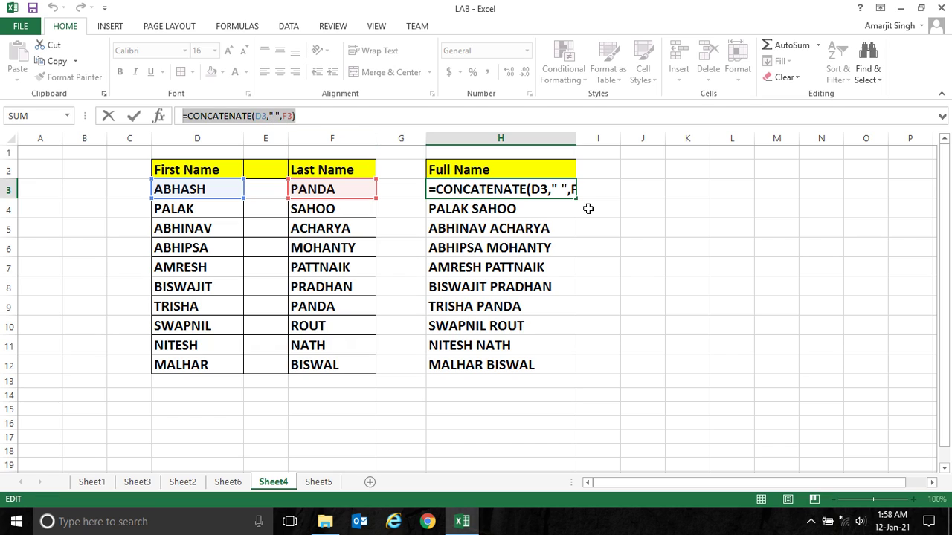
pyautogui.press('Return')
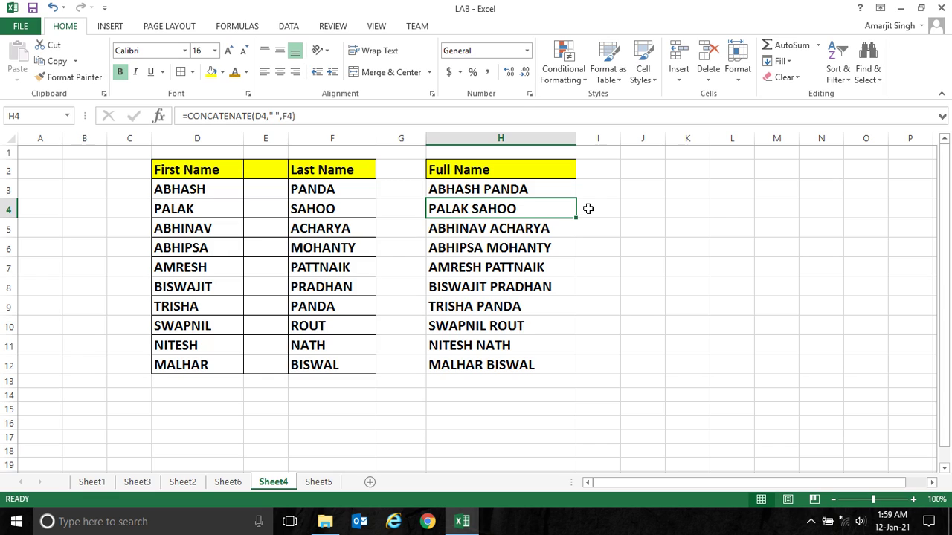
# - Switch to Sheet5 and point out the first FULL NAME cell G2 and the blank middle and last names (D2, E5, D11)
pyautogui.click(371, 398)
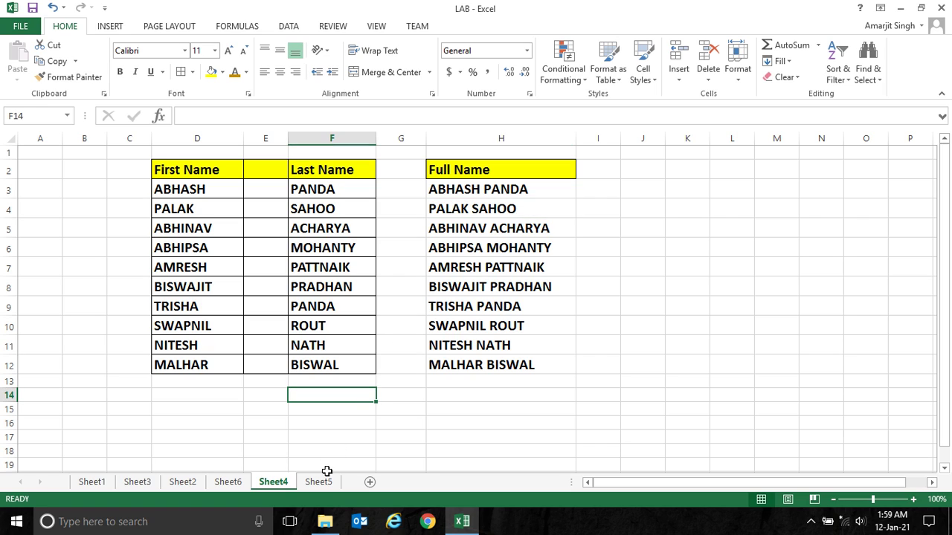
pyautogui.click(320, 482)
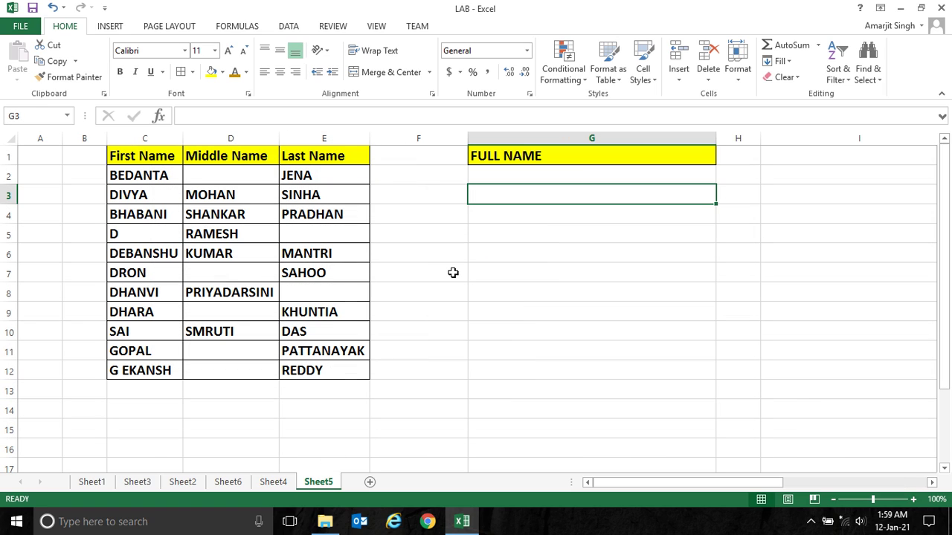
pyautogui.click(414, 253)
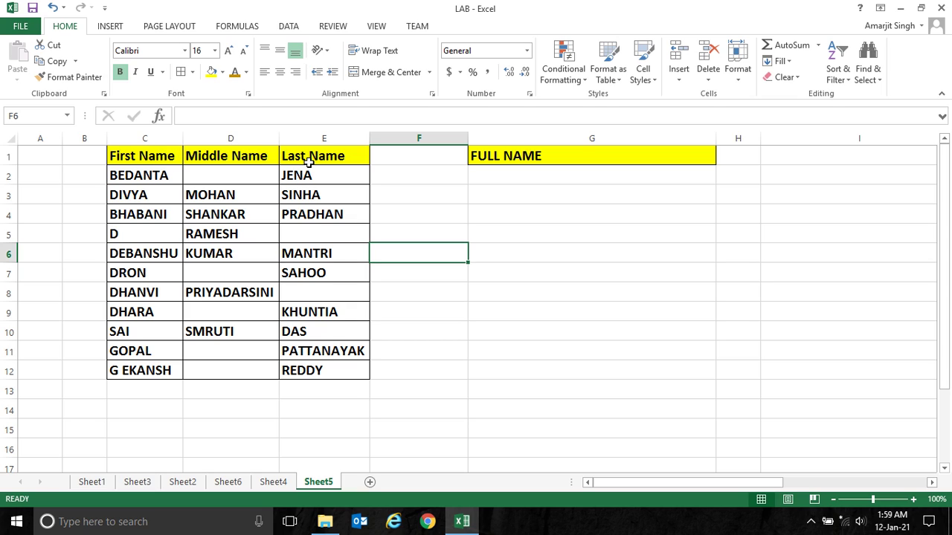
pyautogui.click(543, 185)
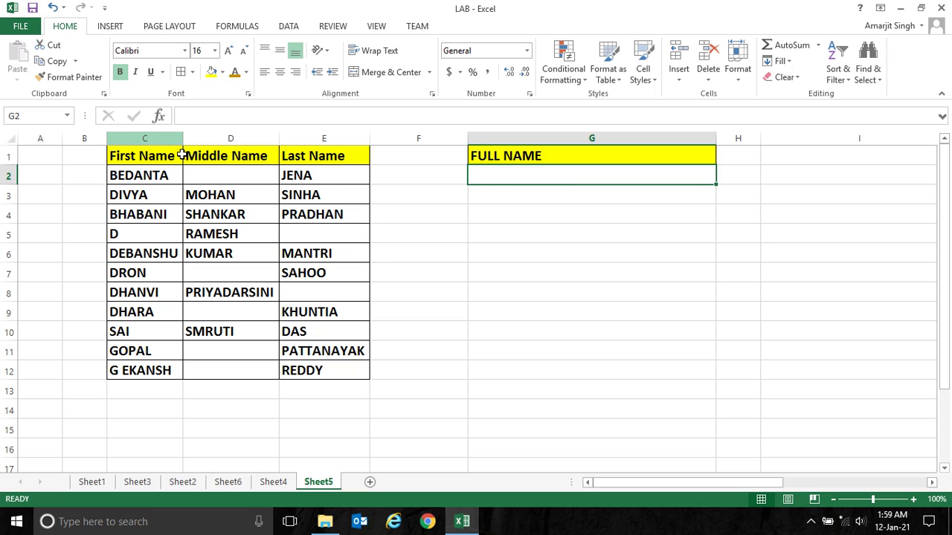
pyautogui.click(213, 175)
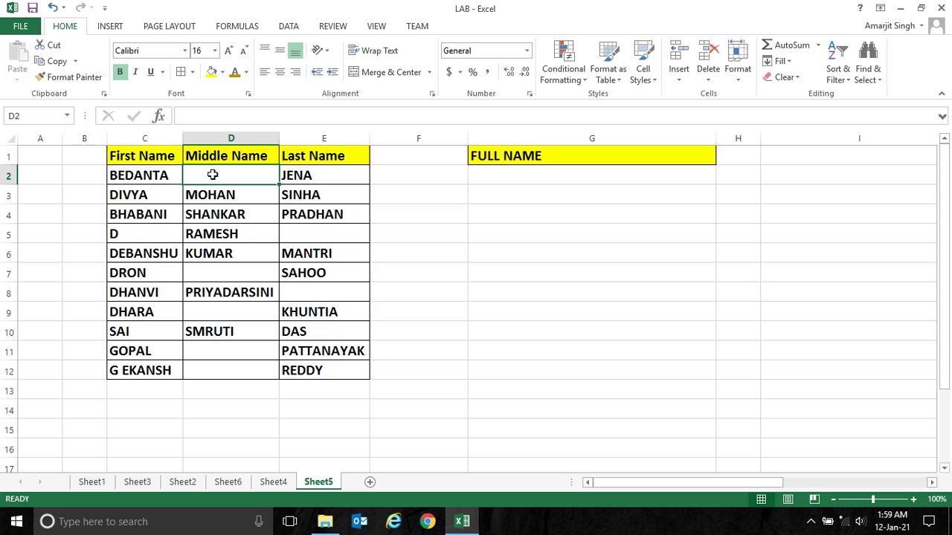
pyautogui.click(320, 234)
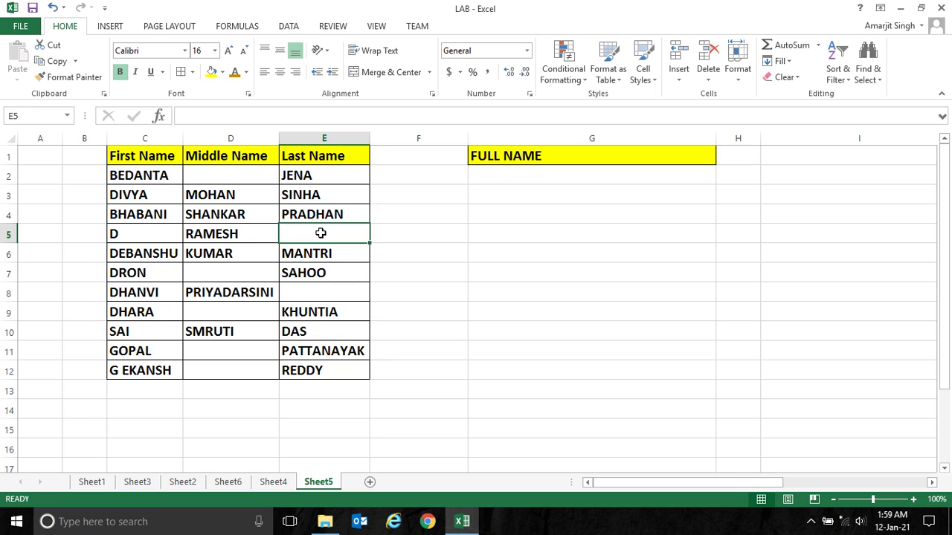
pyautogui.click(232, 273)
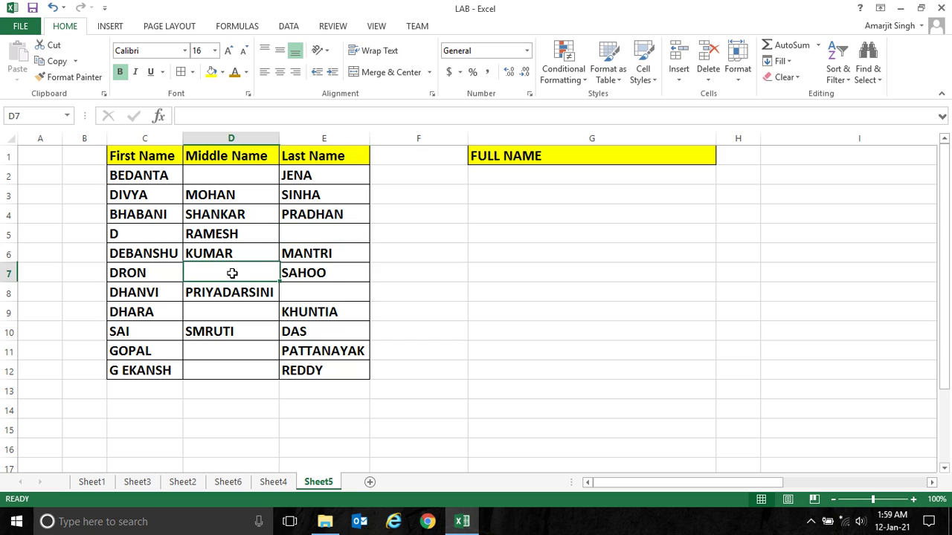
pyautogui.click(226, 311)
pyautogui.click(227, 347)
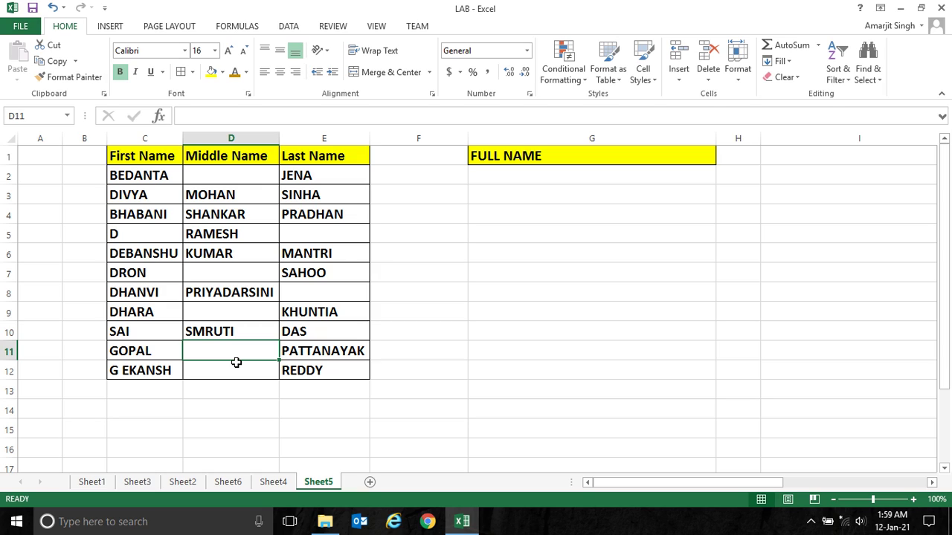
# - Show the IF example on Sheet2, then Sheet4's H3 formula =CONCATENATE(D3," ",F3) and its source D3
pyautogui.click(198, 485)
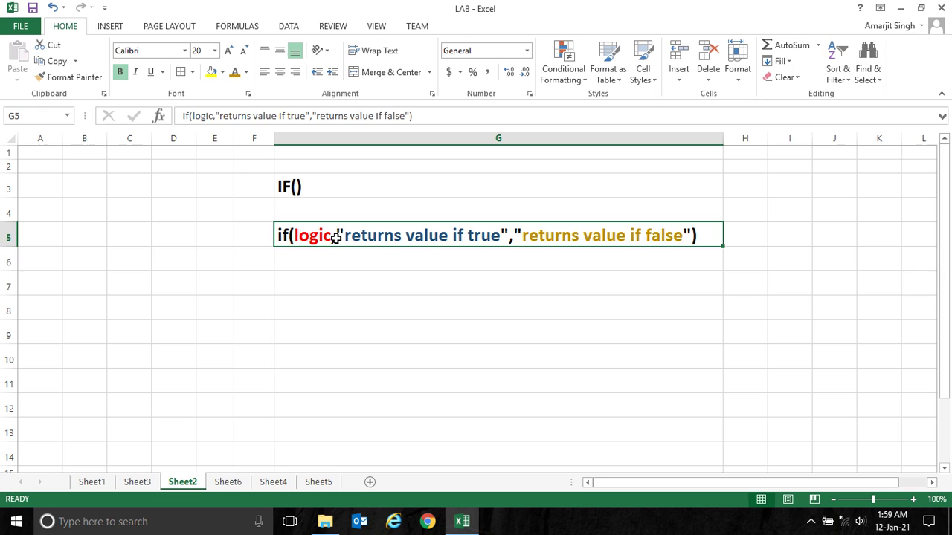
pyautogui.click(281, 483)
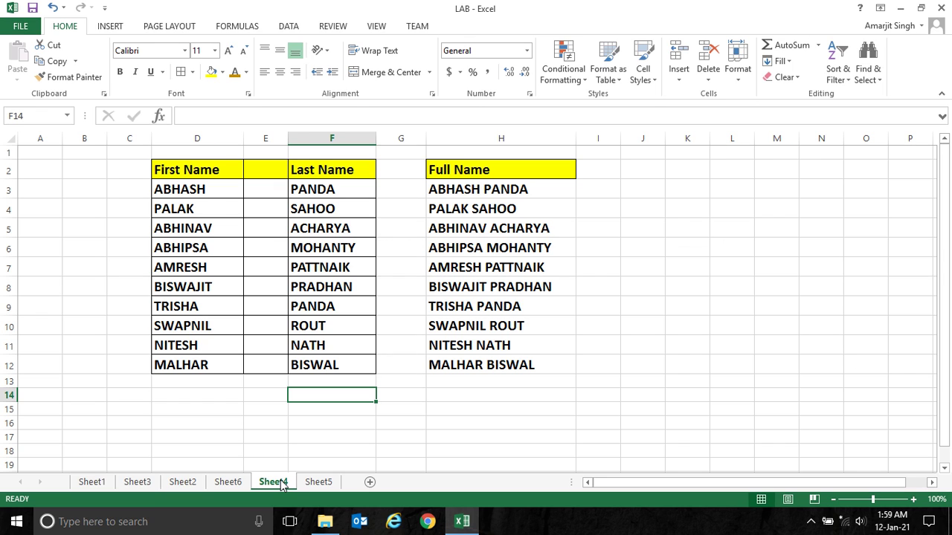
pyautogui.click(454, 193)
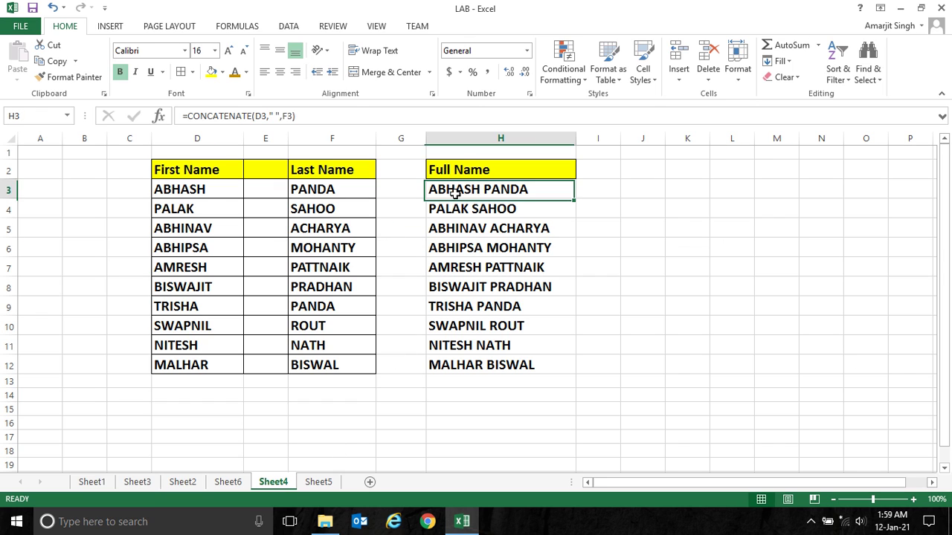
pyautogui.click(200, 189)
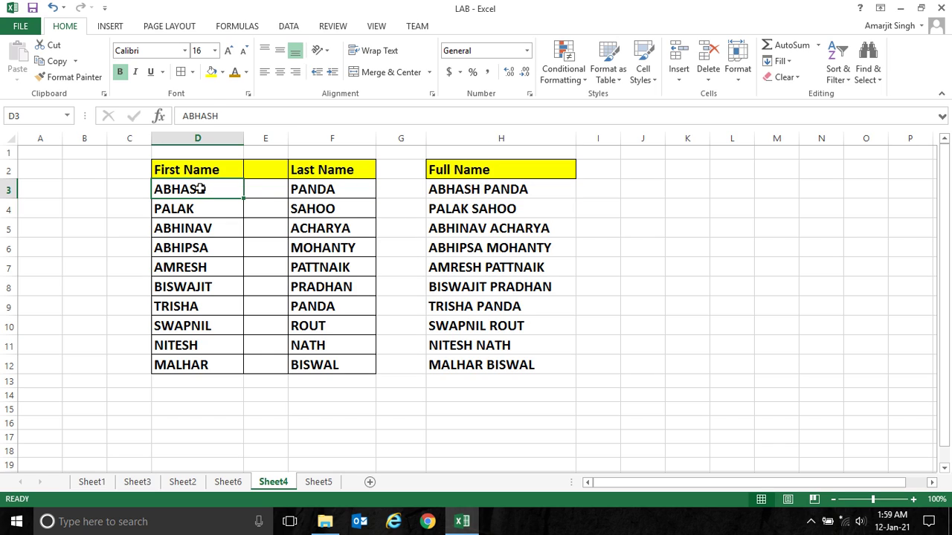
pyautogui.click(466, 191)
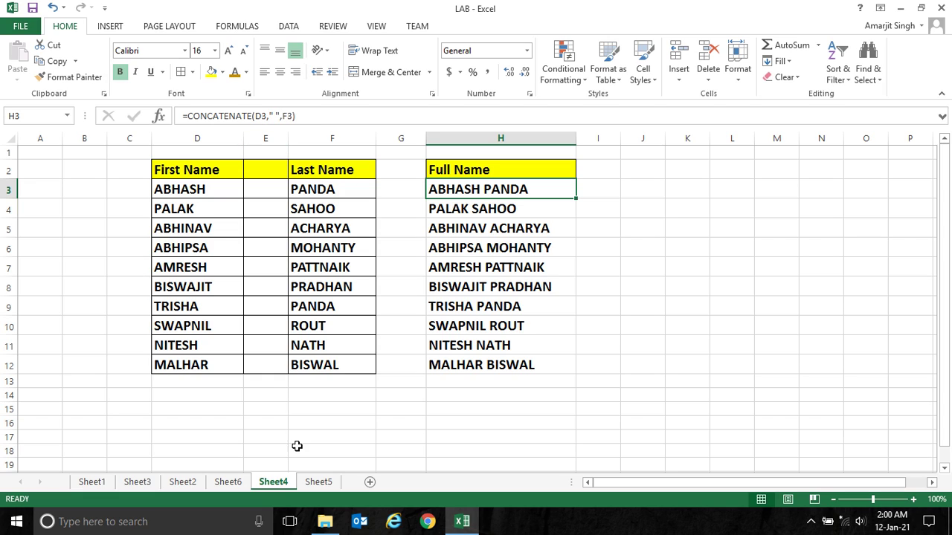
# - Return to Sheet5 and point out BEDANTA in C2, JENA in E2 and RAMESH in D5
pyautogui.click(317, 482)
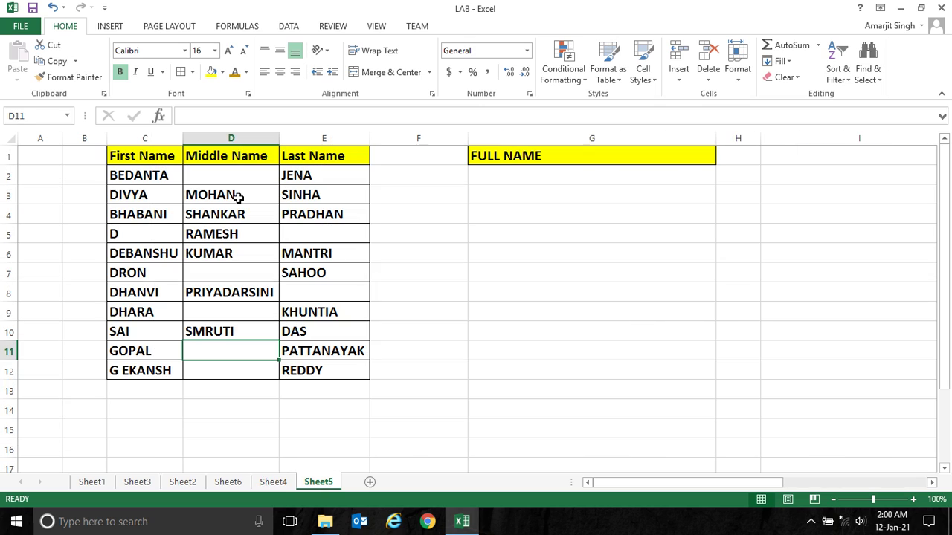
pyautogui.click(164, 175)
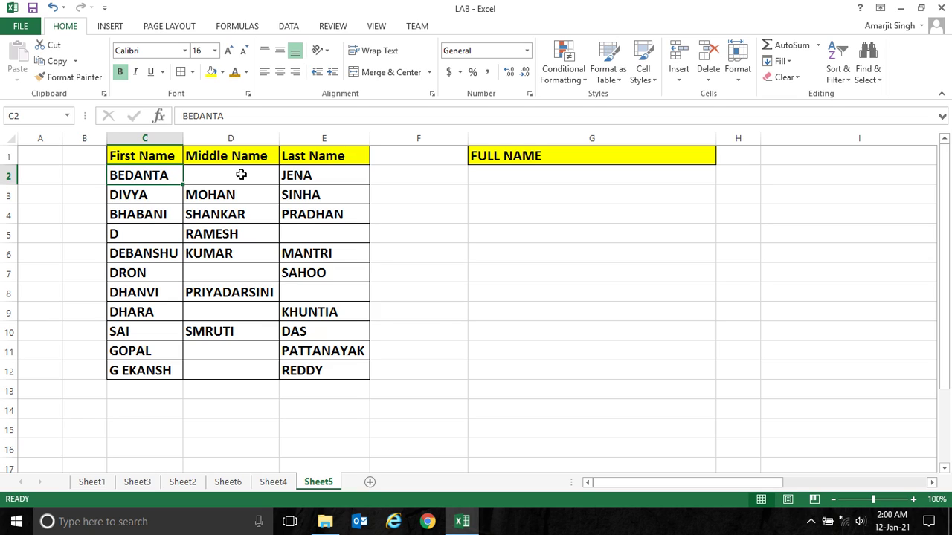
pyautogui.click(304, 176)
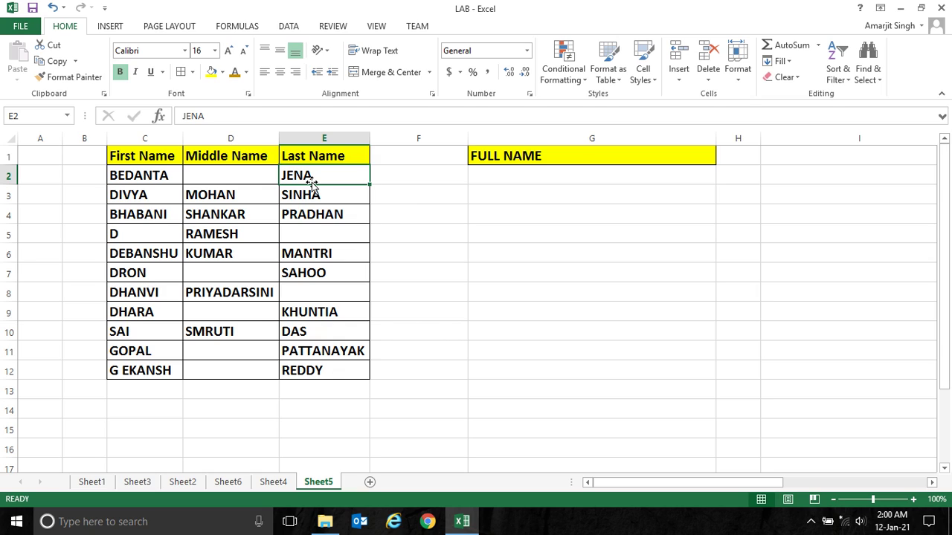
pyautogui.click(215, 234)
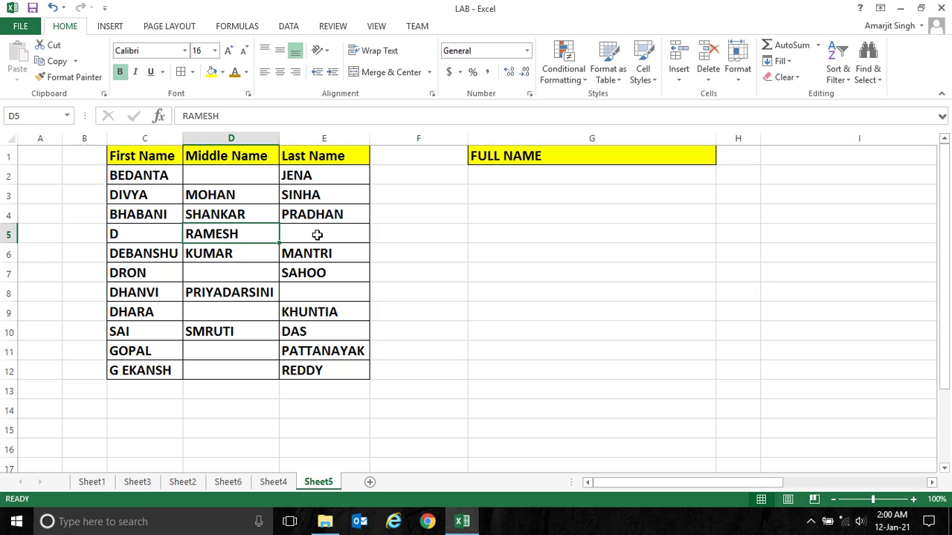
# - Start G2's formula as =CONCATENATE(C2, with the first name
pyautogui.click(505, 173)
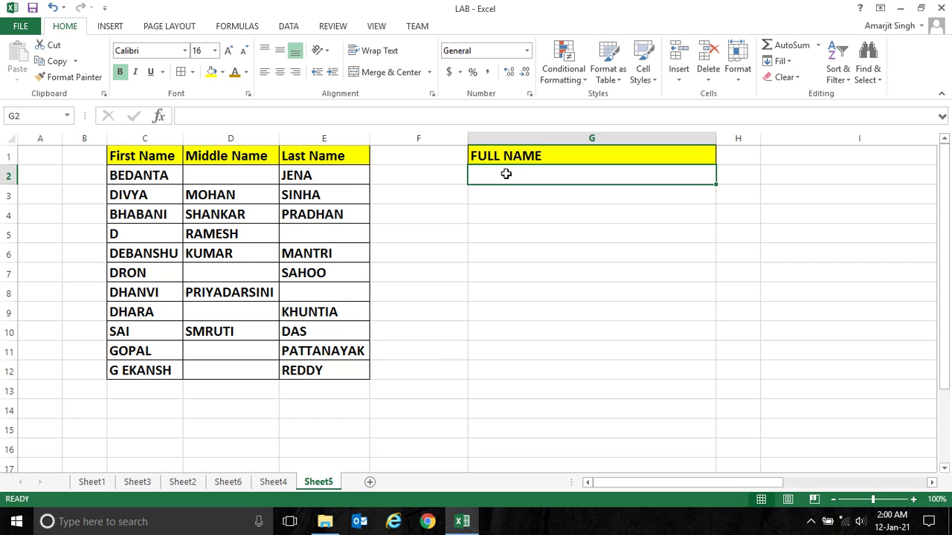
pyautogui.write('=CON')
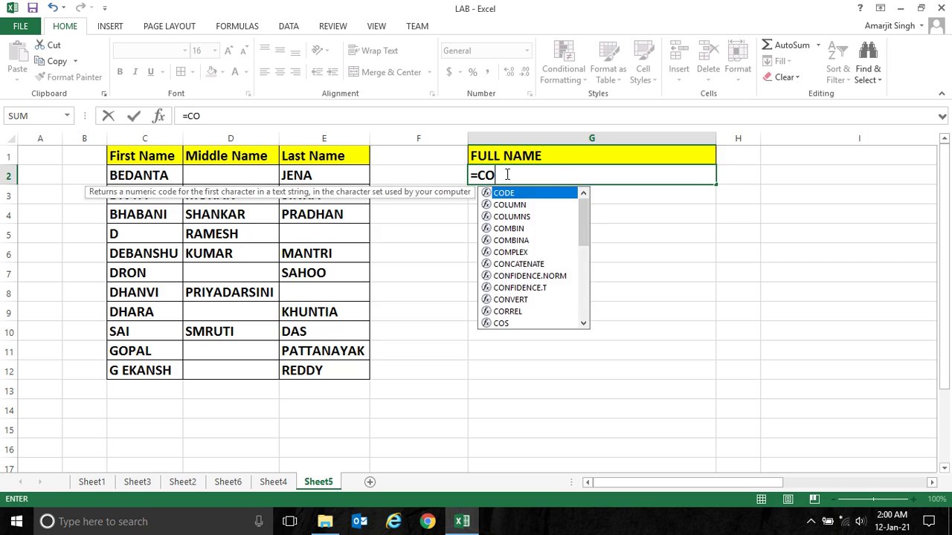
pyautogui.press('Tab')
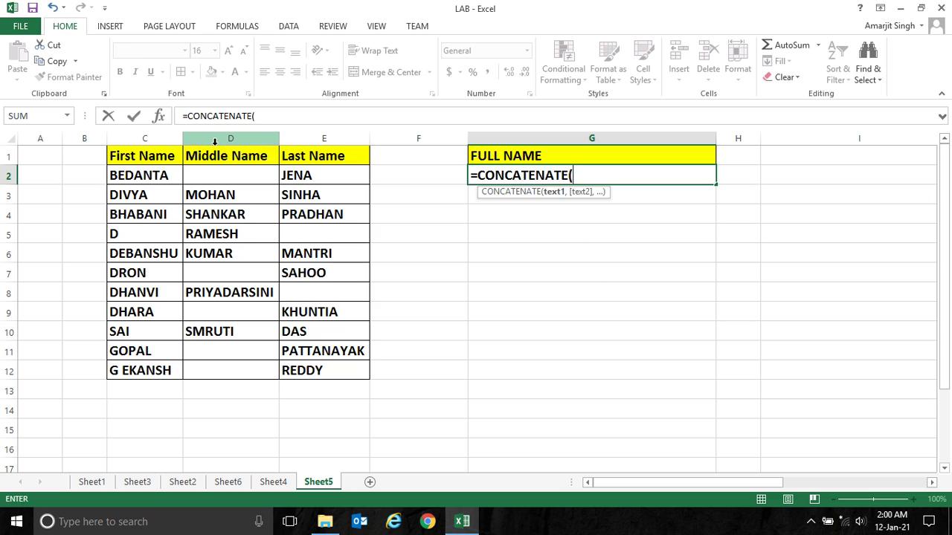
pyautogui.click(162, 174)
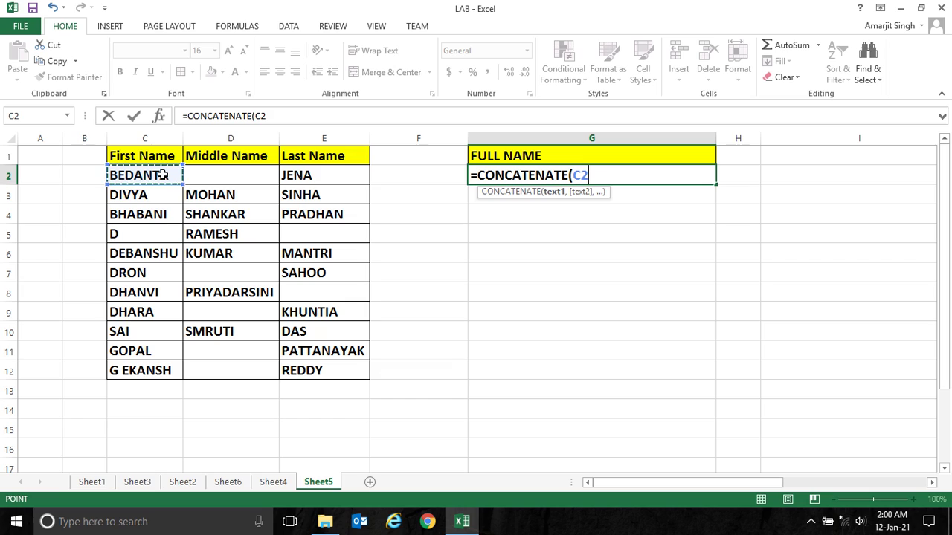
pyautogui.write(',')
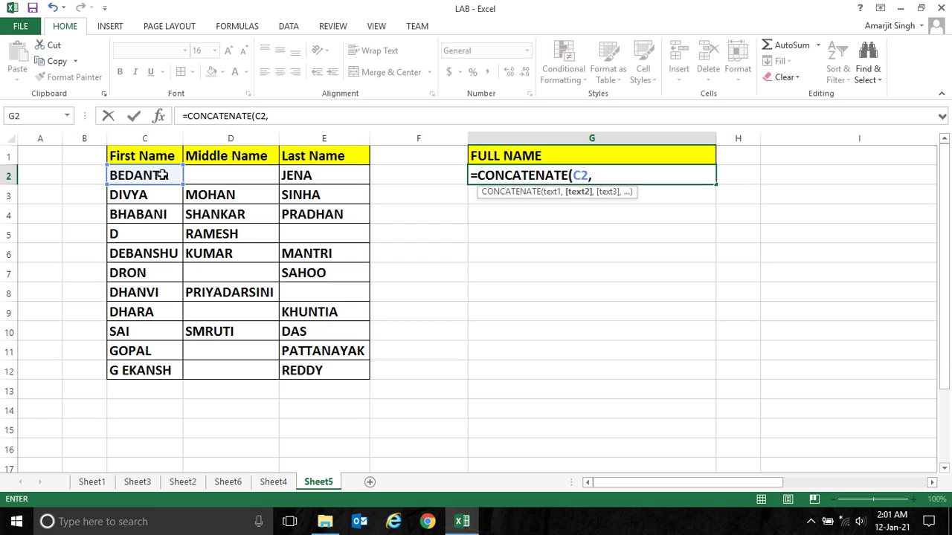
# - Add IF(D2="","",CONCATENATE(" ",D2)) so the middle name appears only when present, then begin another IF(
pyautogui.write('I')
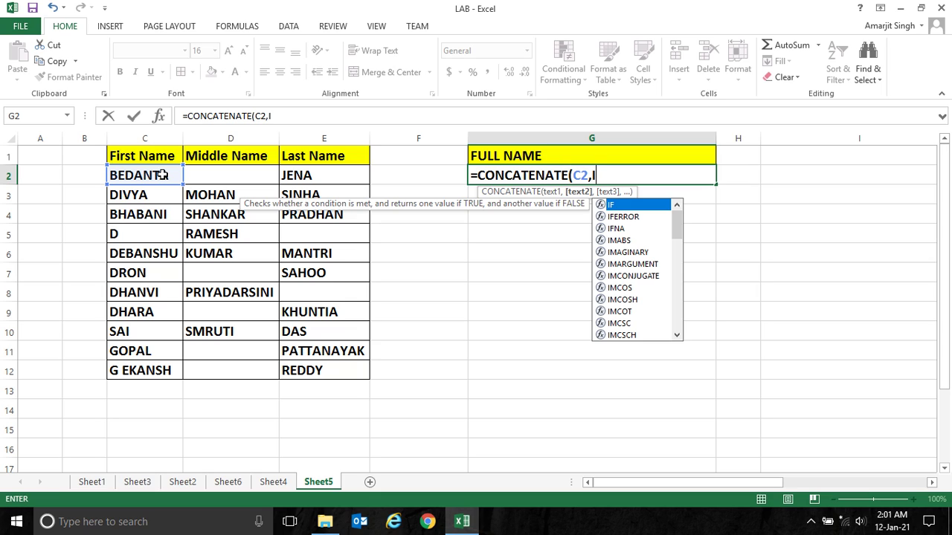
pyautogui.write('F(')
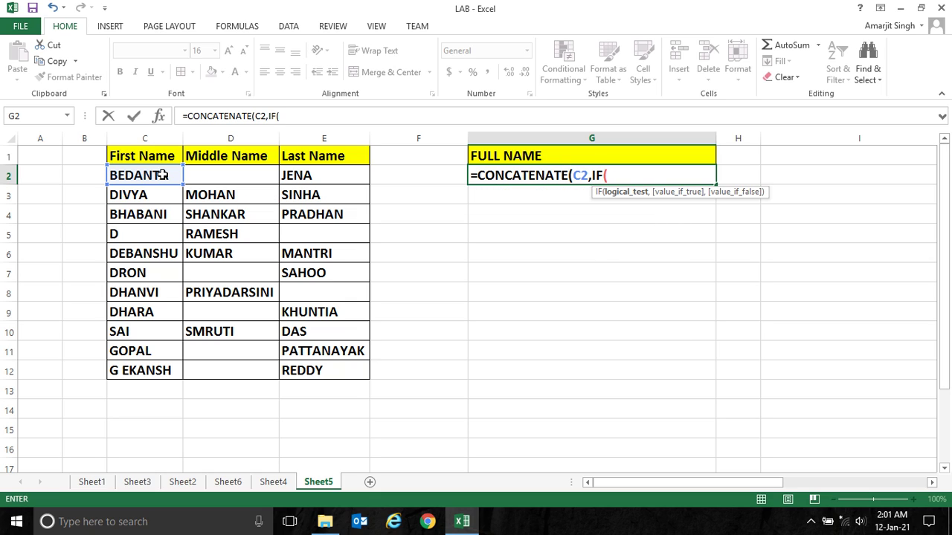
pyautogui.click(219, 174)
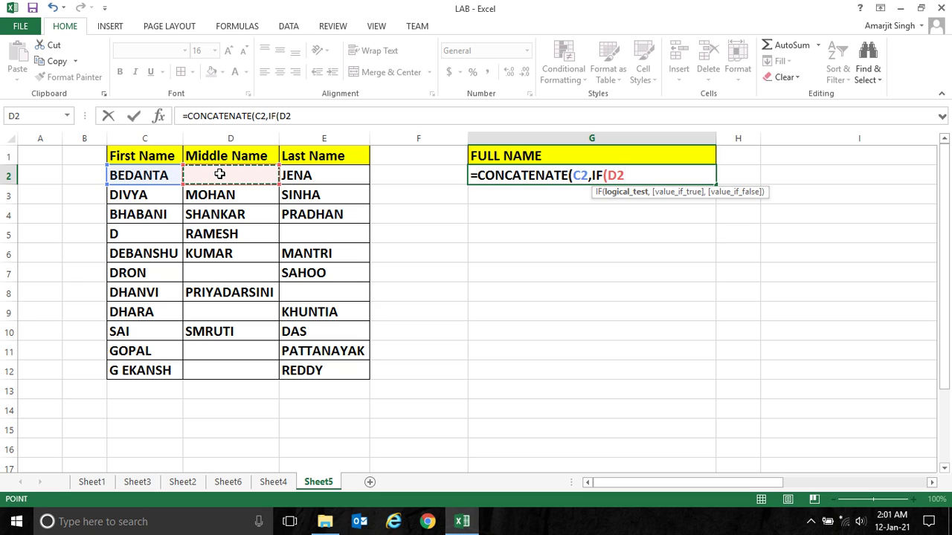
pyautogui.write('=""')
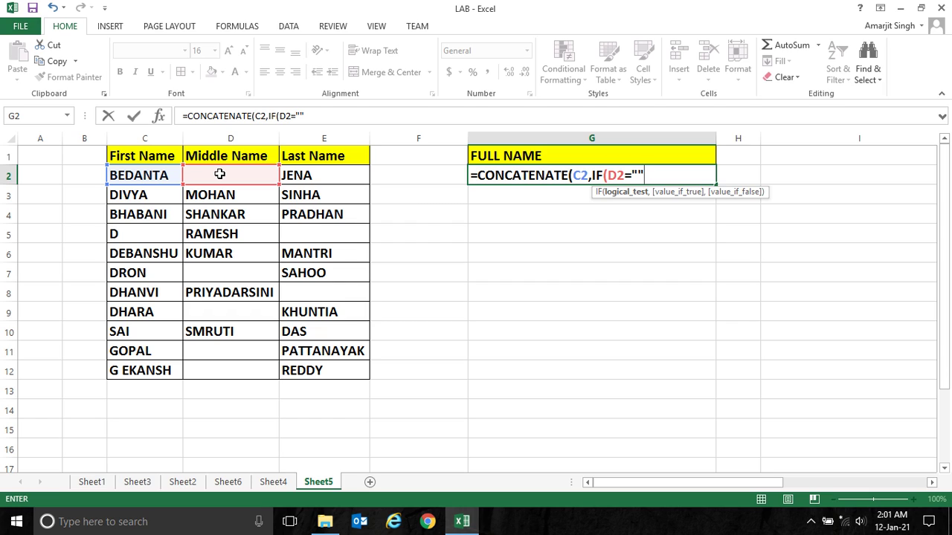
pyautogui.write(',')
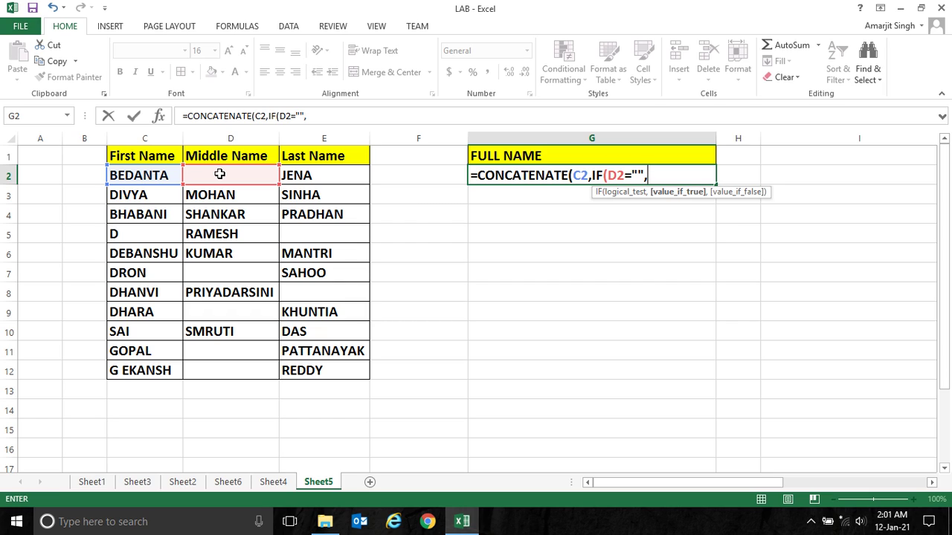
pyautogui.write('"",')
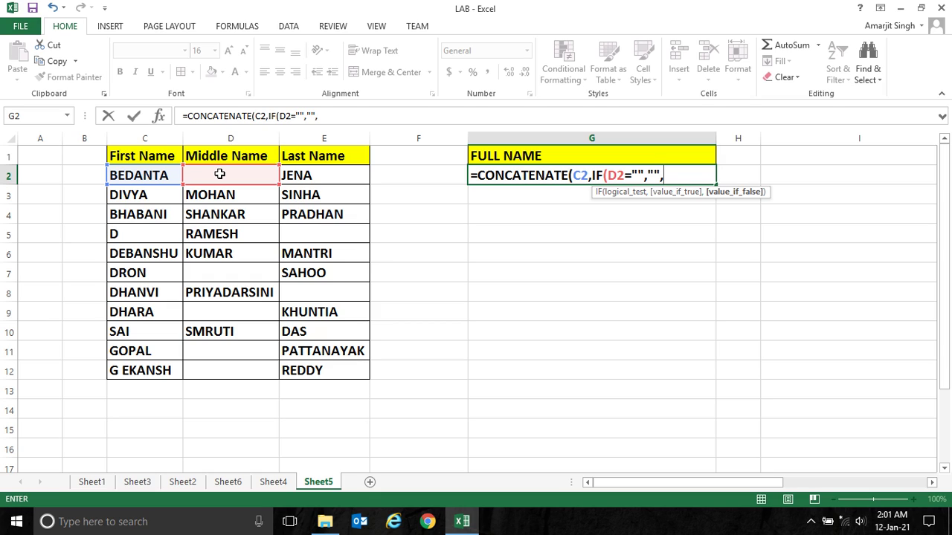
pyautogui.write('" "')
pyautogui.press('BackSpace')
pyautogui.press('BackSpace')
pyautogui.press('BackSpace')
pyautogui.write('CONT')
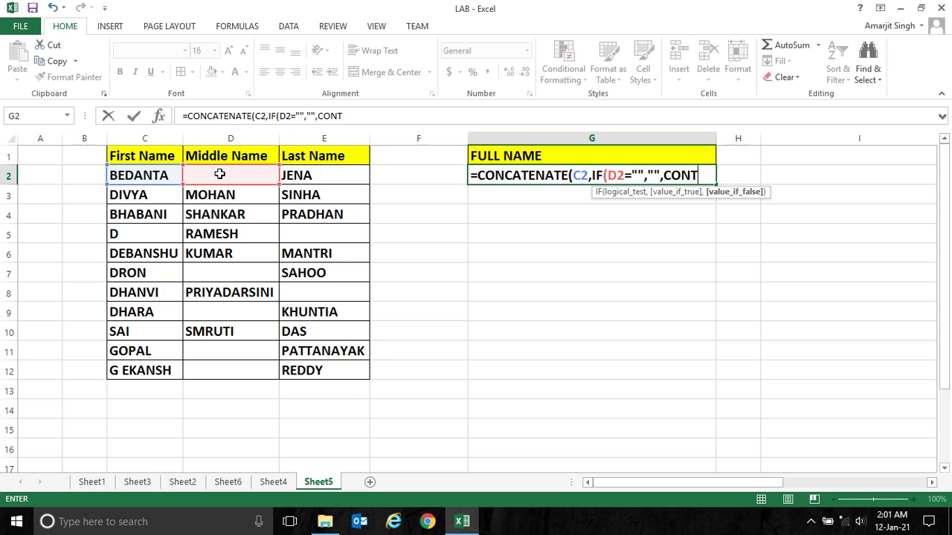
pyautogui.press('BackSpace')
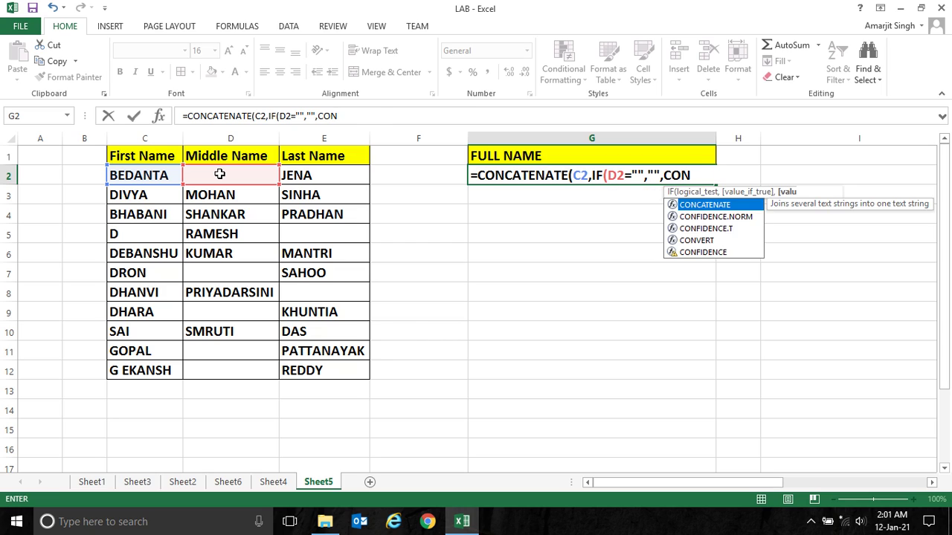
pyautogui.press('Tab')
pyautogui.write('"')
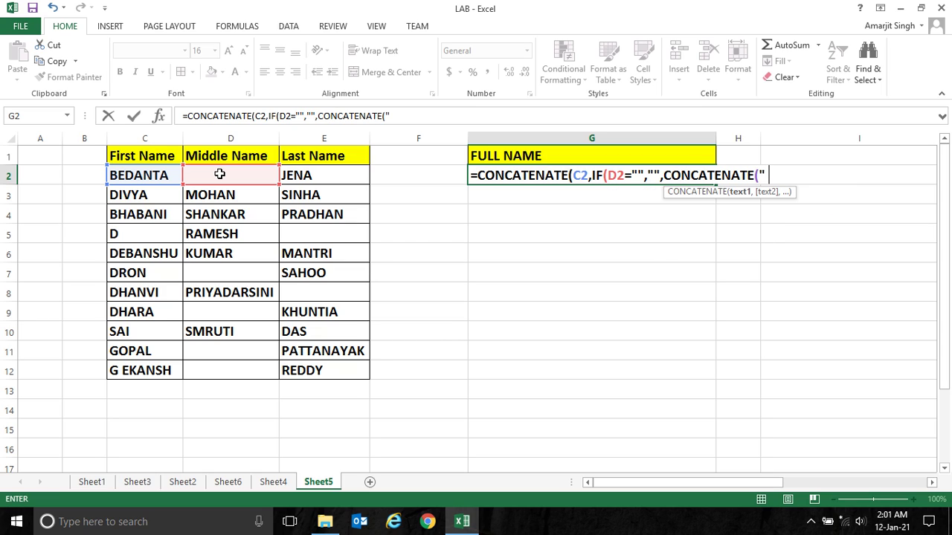
pyautogui.write('",')
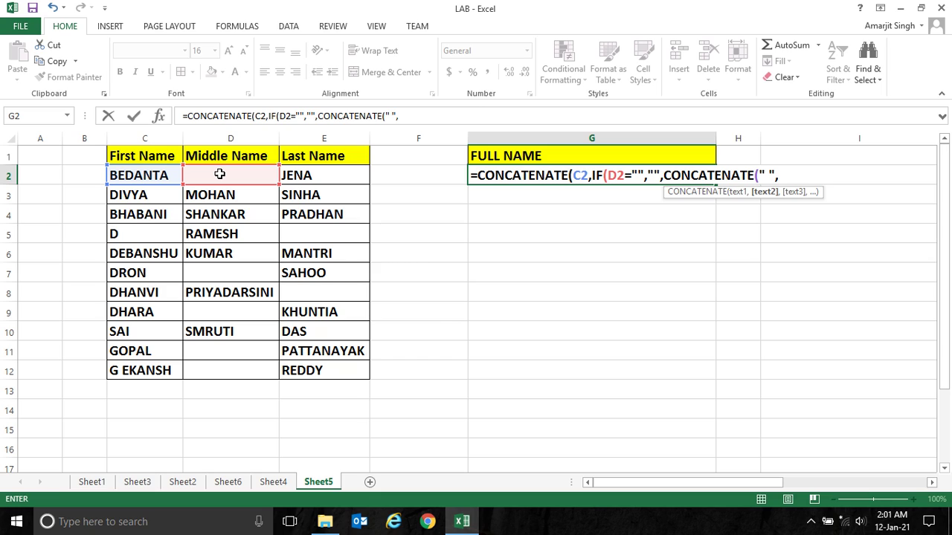
pyautogui.click(230, 177)
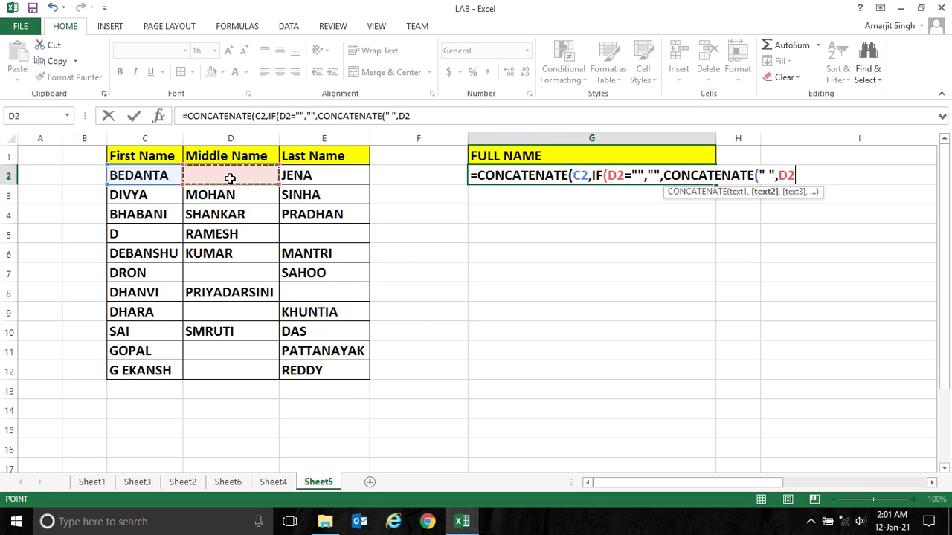
pyautogui.write(')')
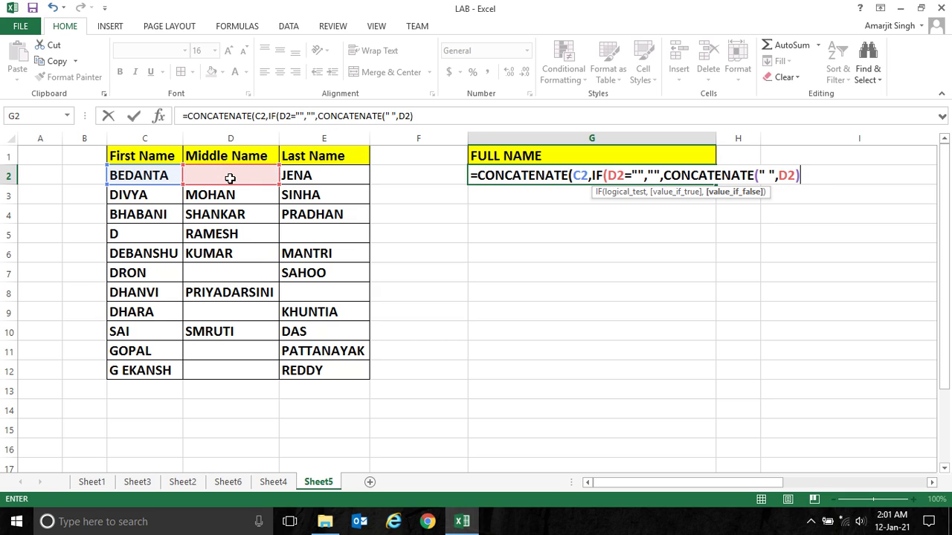
pyautogui.write('),')
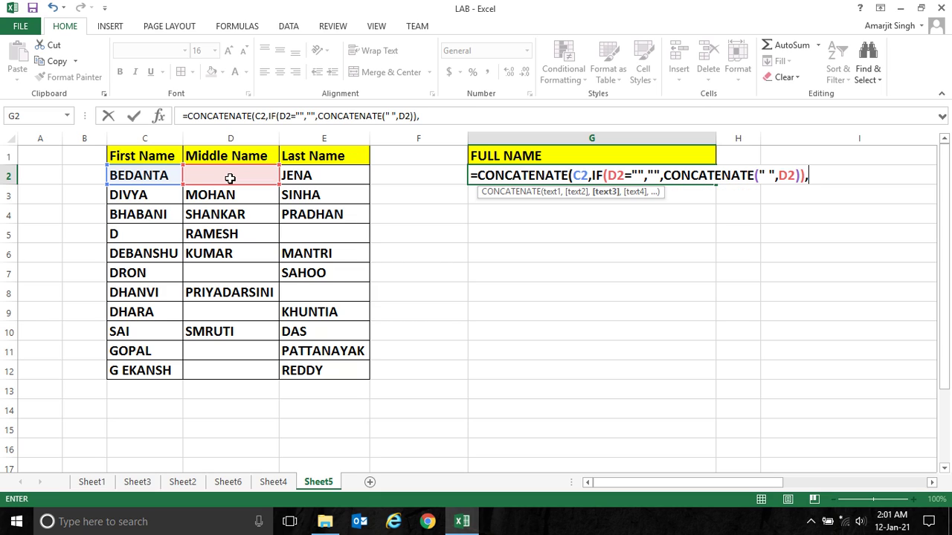
pyautogui.write('IF')
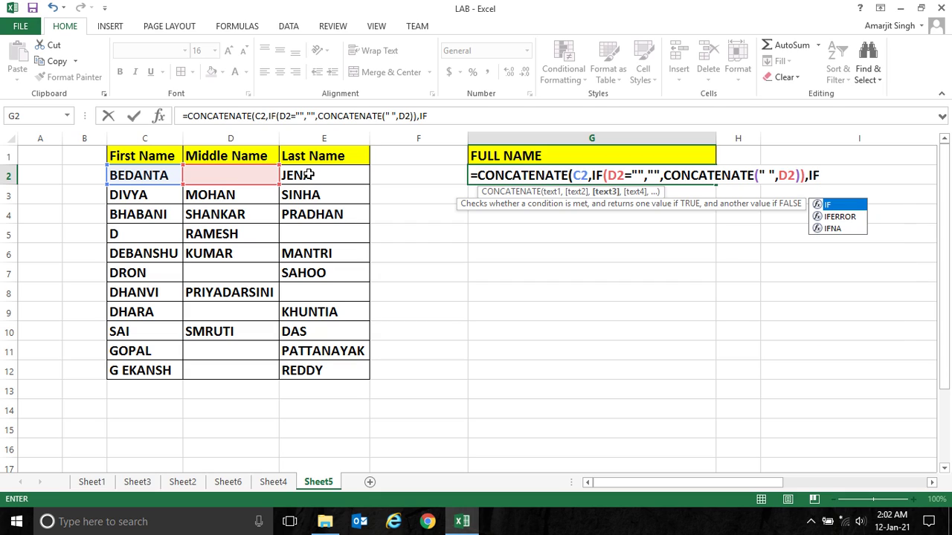
pyautogui.write('(')
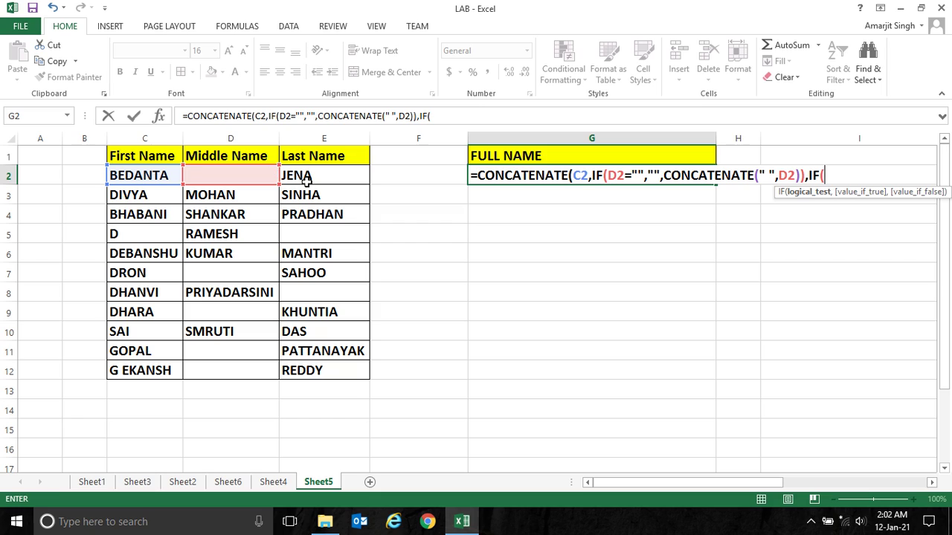
# - Finish the formula with E2="","",CONCATENATE(" ",E2))) to append the last name when present
pyautogui.click(308, 184)
pyautogui.write('=')
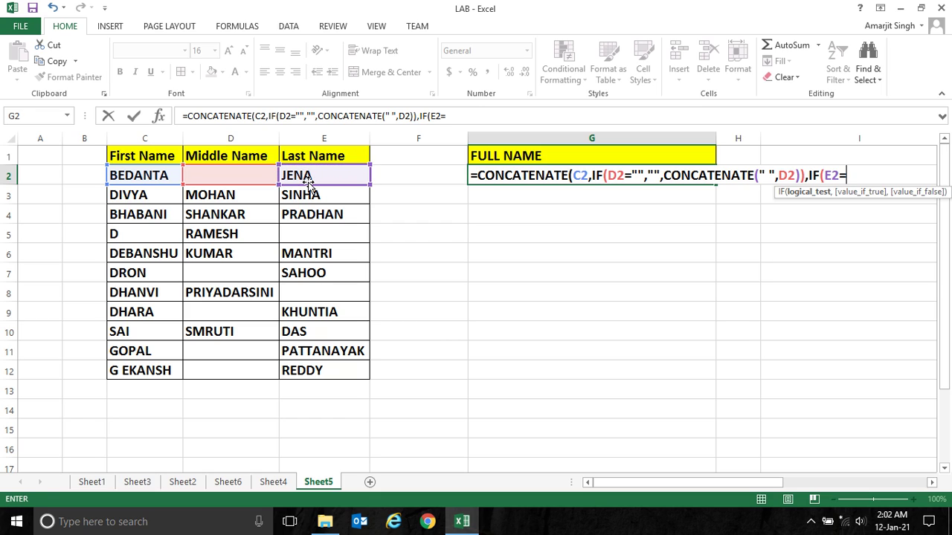
pyautogui.write('"",""')
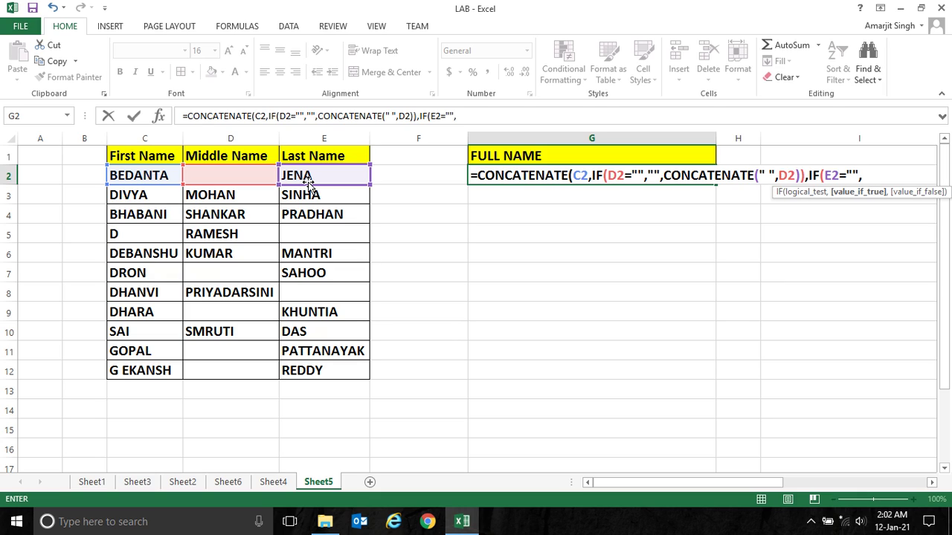
pyautogui.write(',')
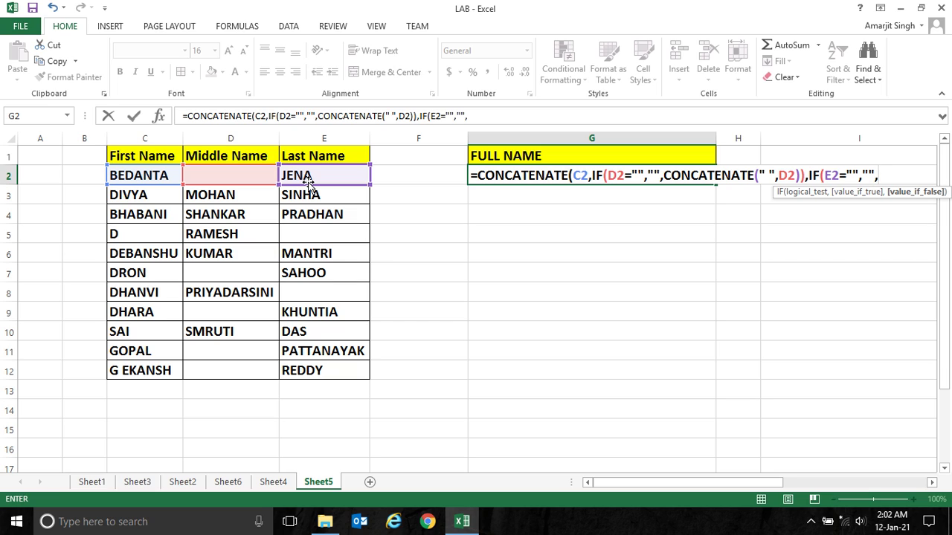
pyautogui.write('CON')
pyautogui.press('Tab')
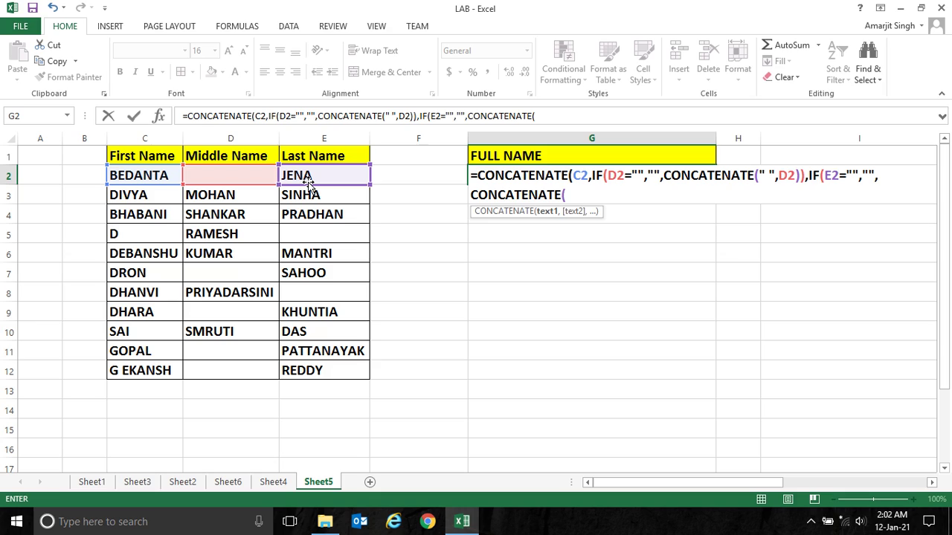
pyautogui.write('" ",')
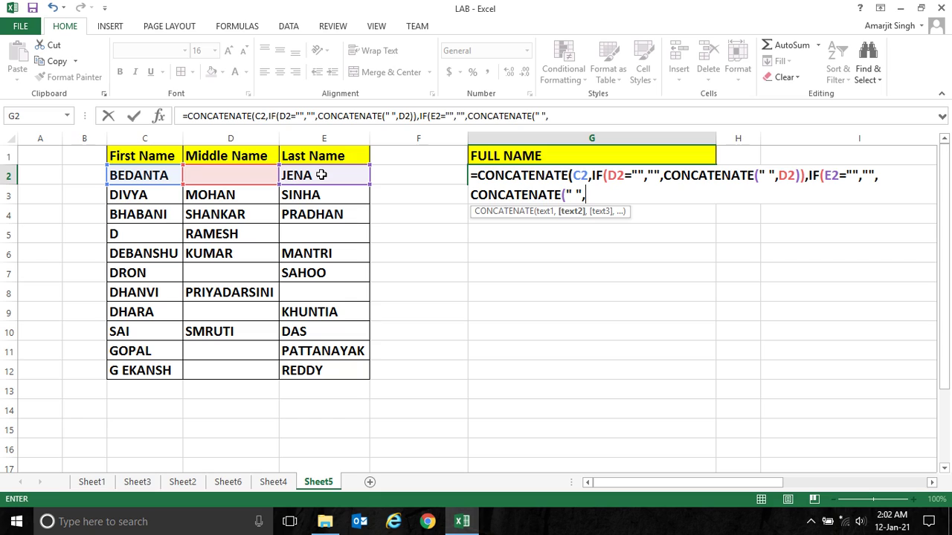
pyautogui.click(320, 175)
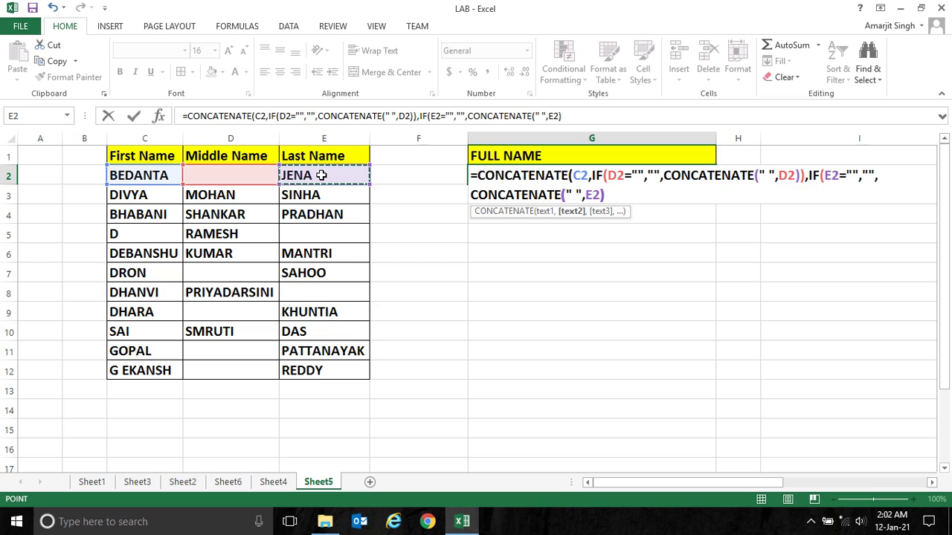
pyautogui.write(')')
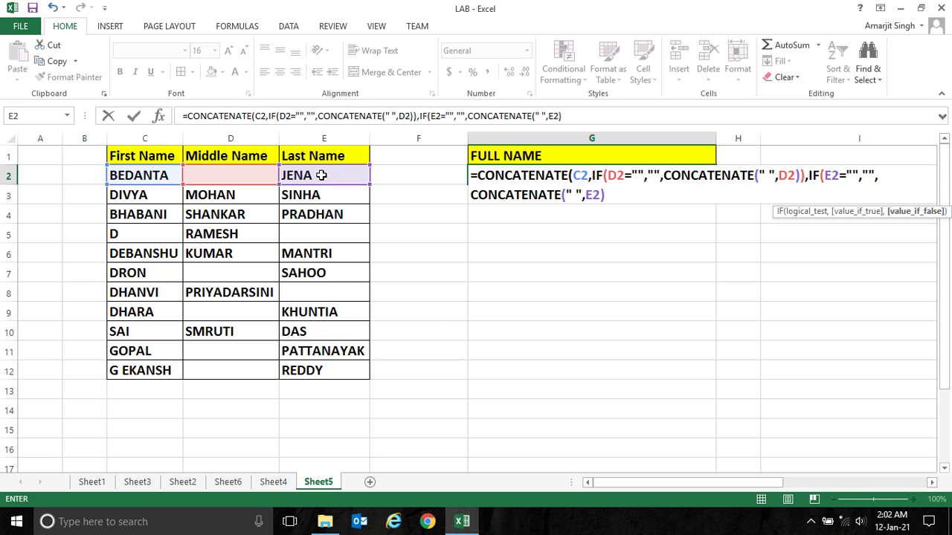
pyautogui.write('))')
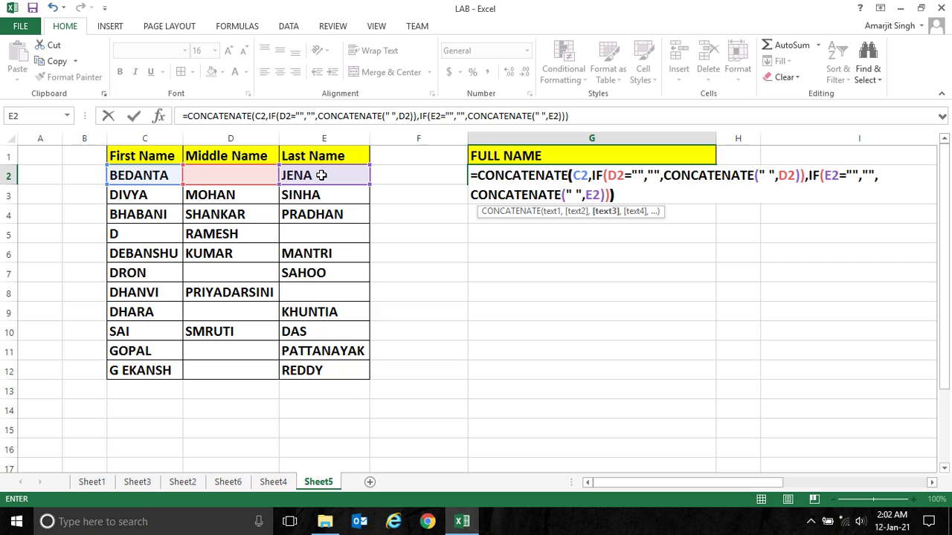
# - Commit the G2 full-name formula and fill it down to G12
pyautogui.press('Return')
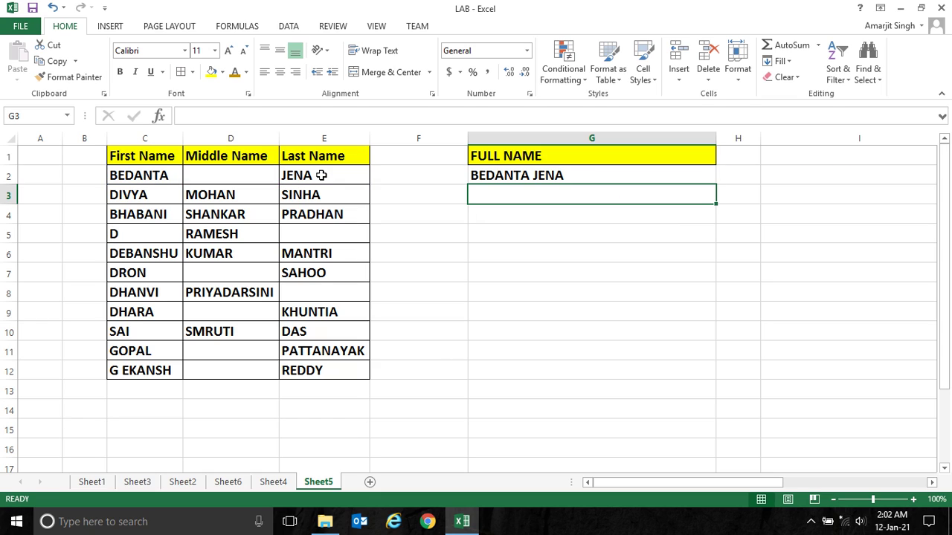
pyautogui.click(615, 179)
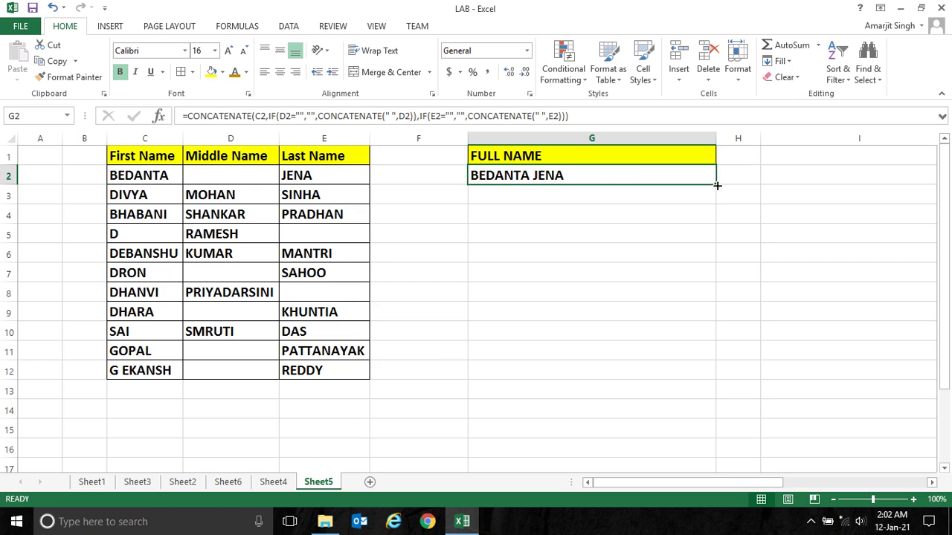
pyautogui.moveTo(716, 185); pyautogui.dragTo(696, 382)
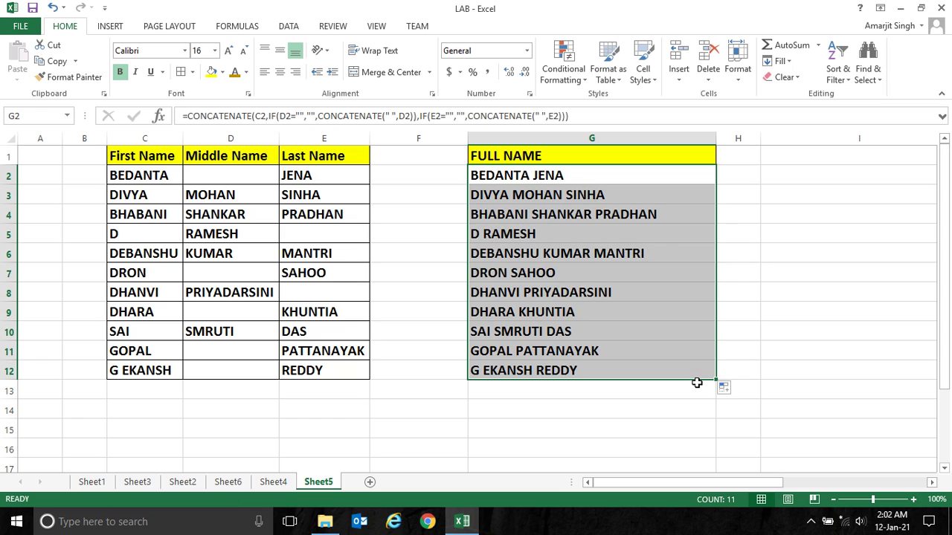